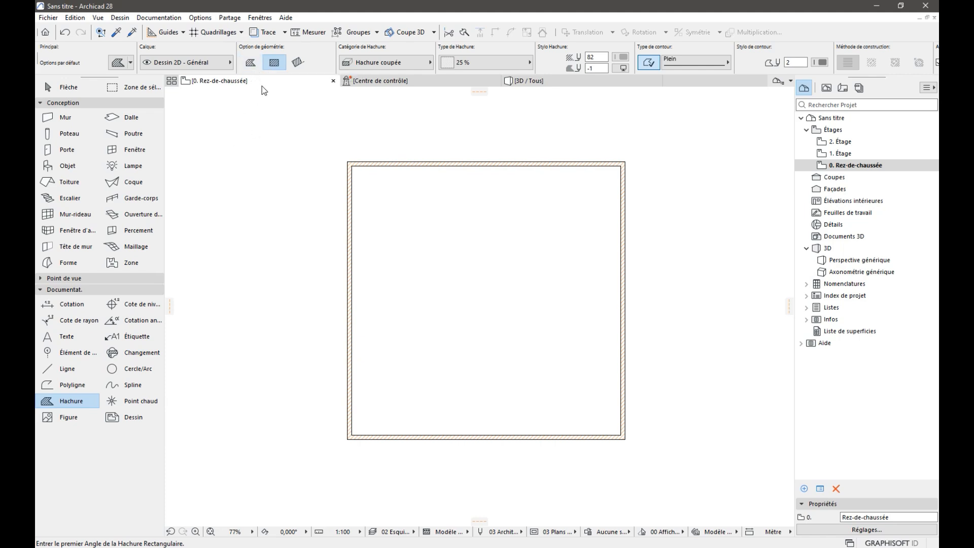
Draw a rectangular 25 % fill measuring 1 m by 1 m outside the room, near its upper-left corner
left_click(239, 138)
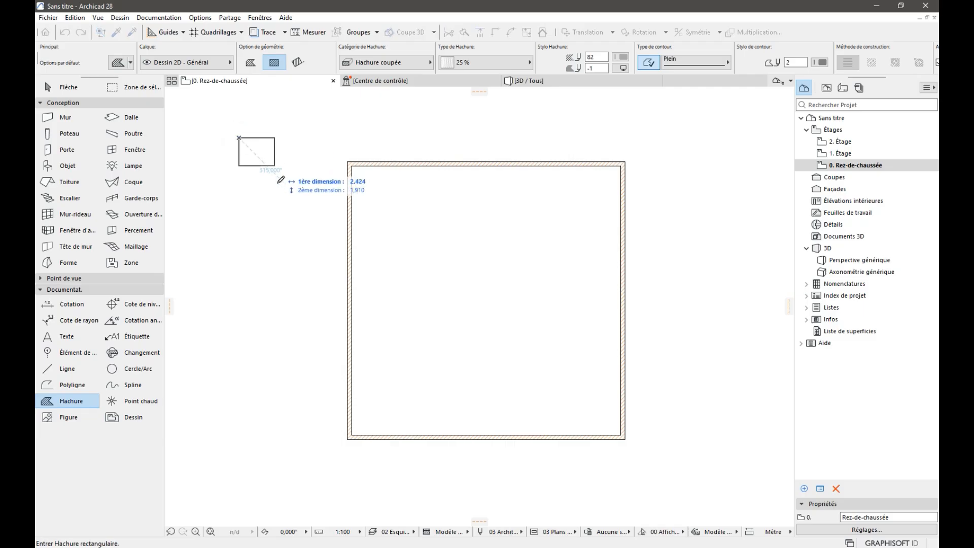
key("shift")
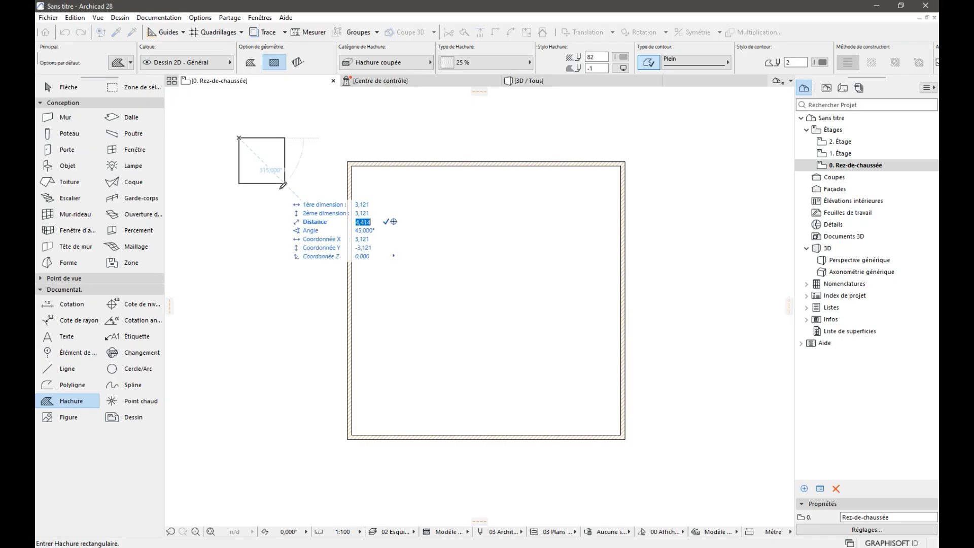
key("Up")
key("Up")
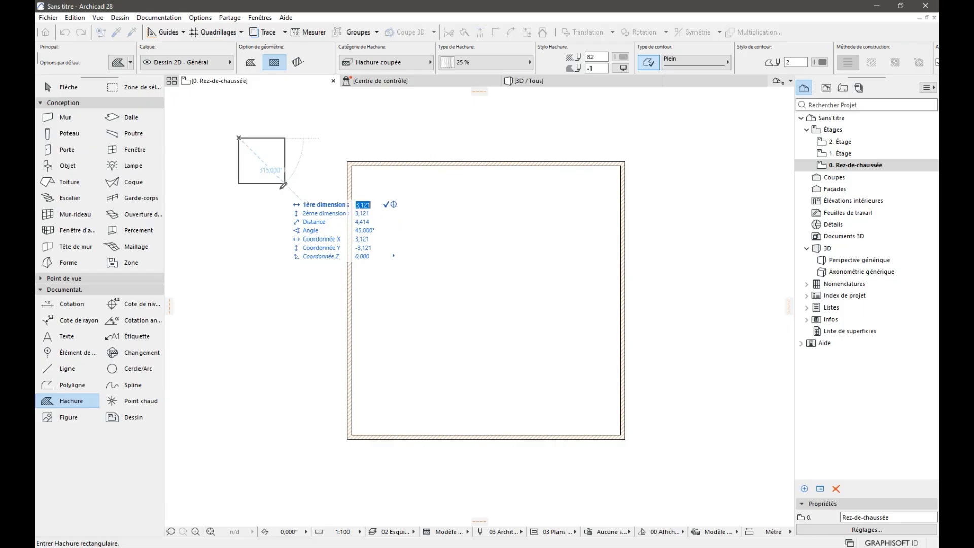
type("1")
key("Tab")
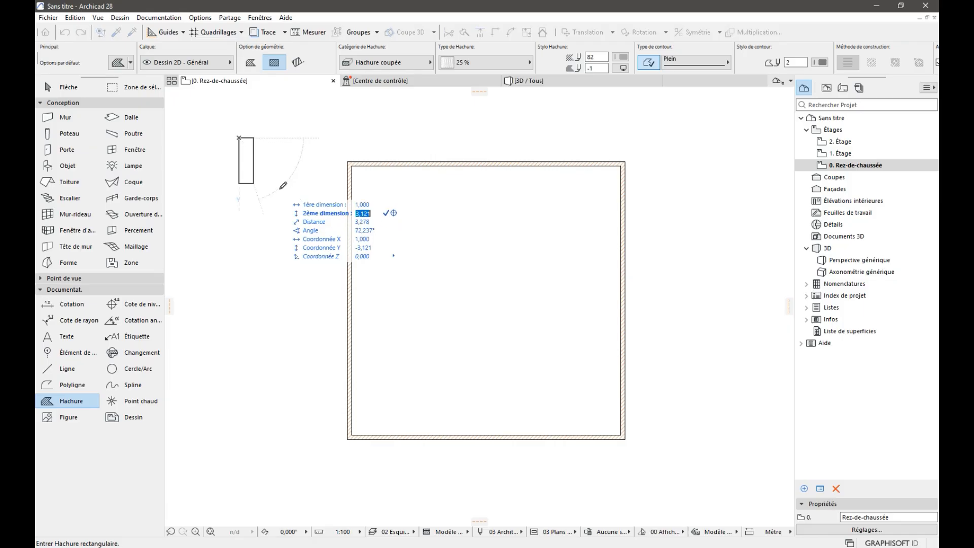
type("1")
key("Return")
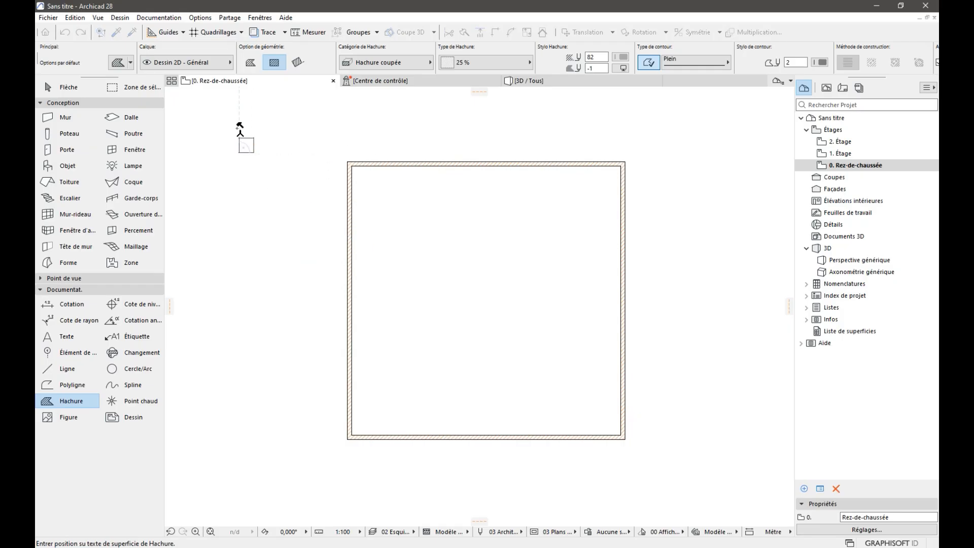
Place the area text of the 1 m square fill near the middle of the square
scroll(239, 132, "up", 1)
scroll(248, 137, "up", 3)
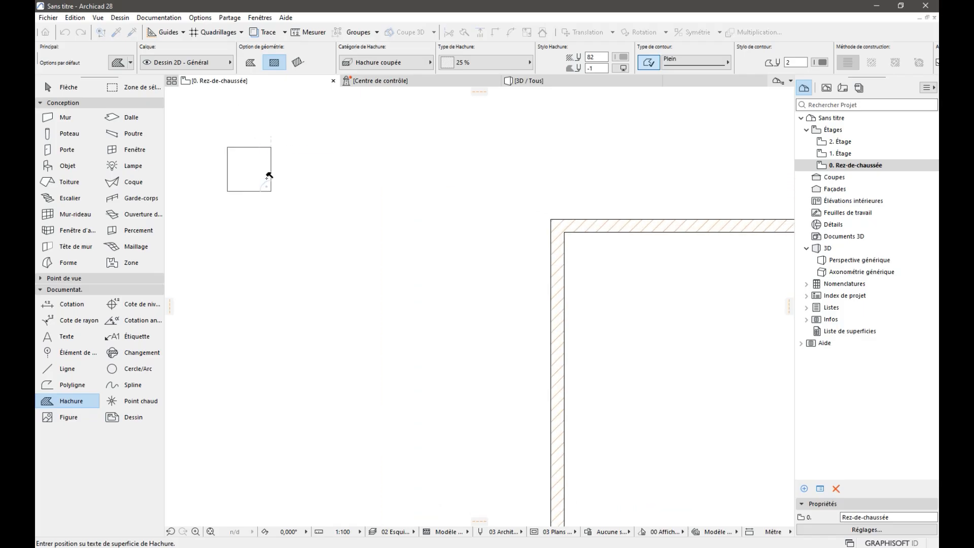
scroll(241, 161, "up", 1)
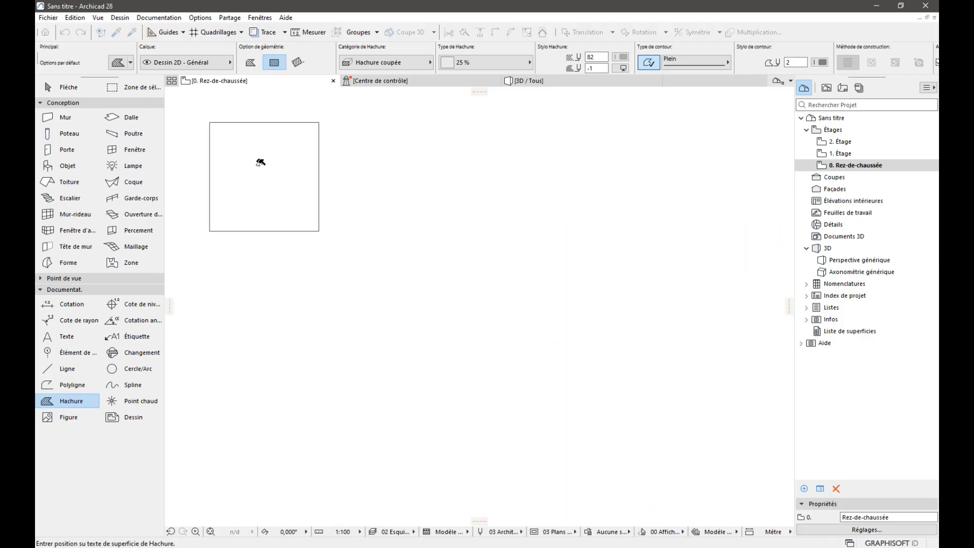
middle_click_drag(261, 166, 374, 227)
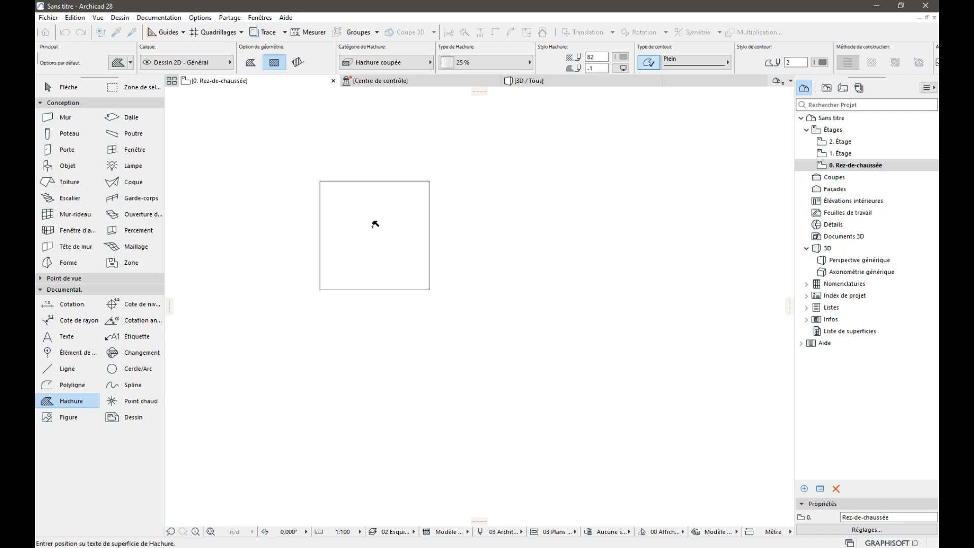
scroll(365, 222, "up", 1)
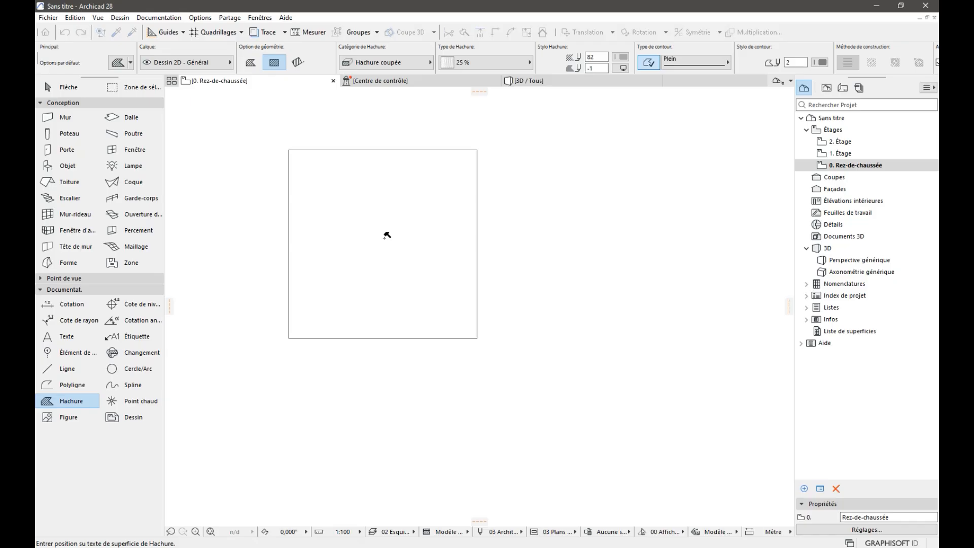
left_click(384, 236)
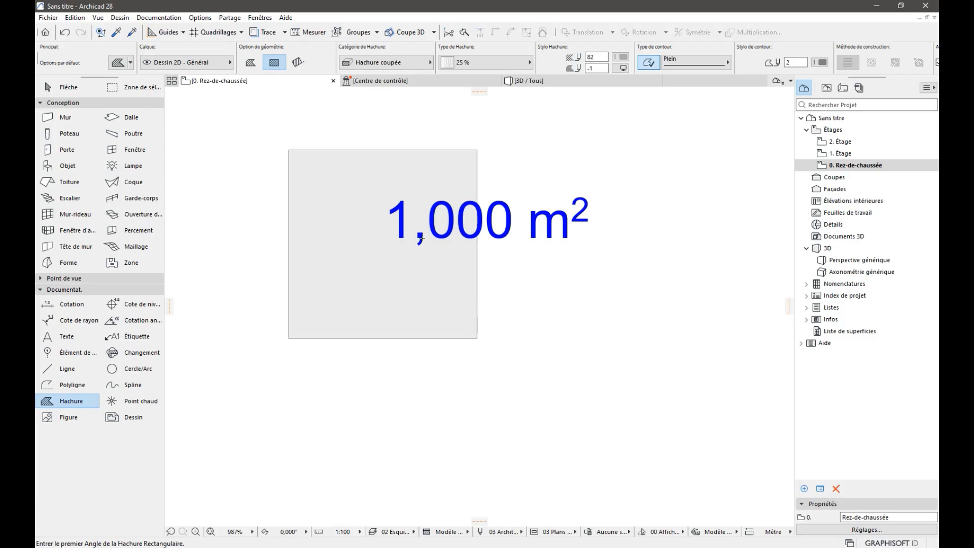
Open the settings of the small square fill and turn off its area display (Afficher superficie)
key("shift")
scroll(370, 328, "down", 2)
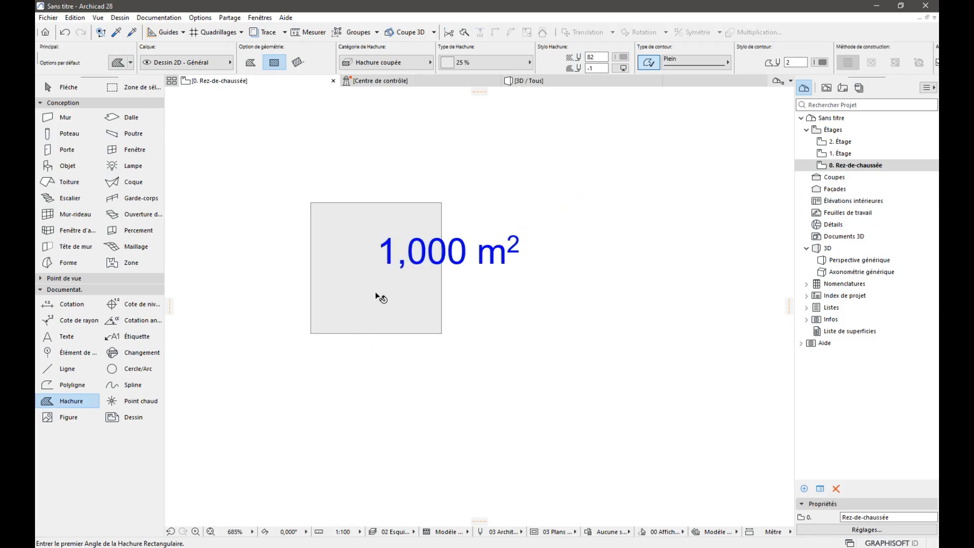
key("space")
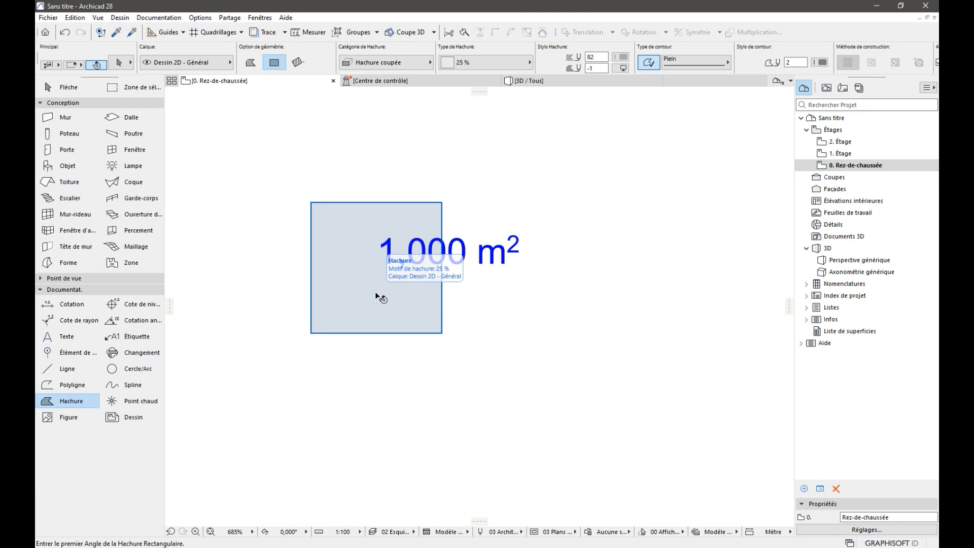
left_click(376, 294)
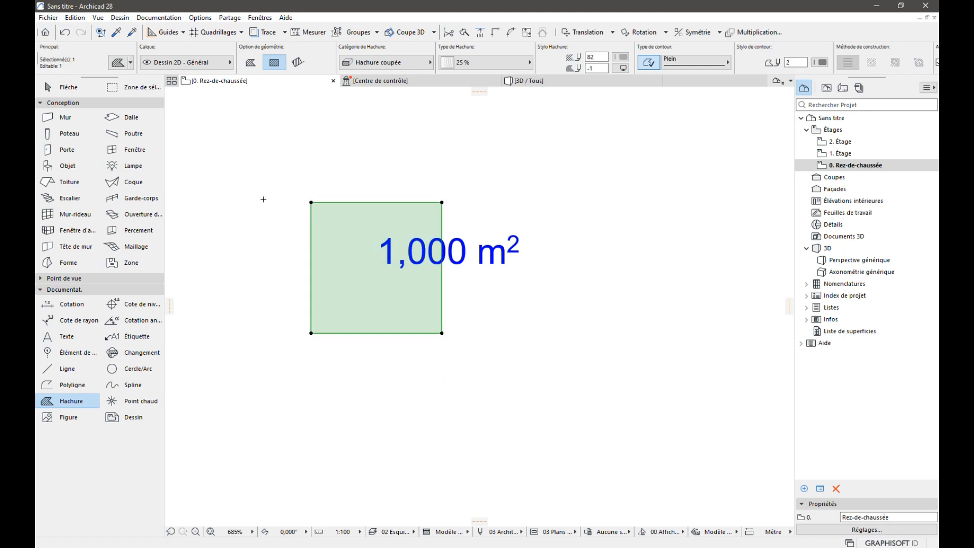
left_click(116, 64)
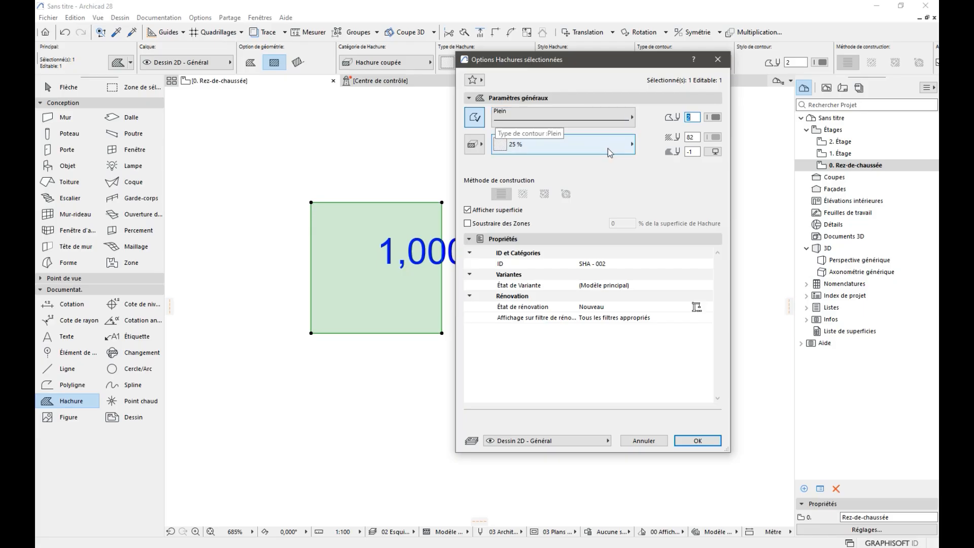
left_click(467, 210)
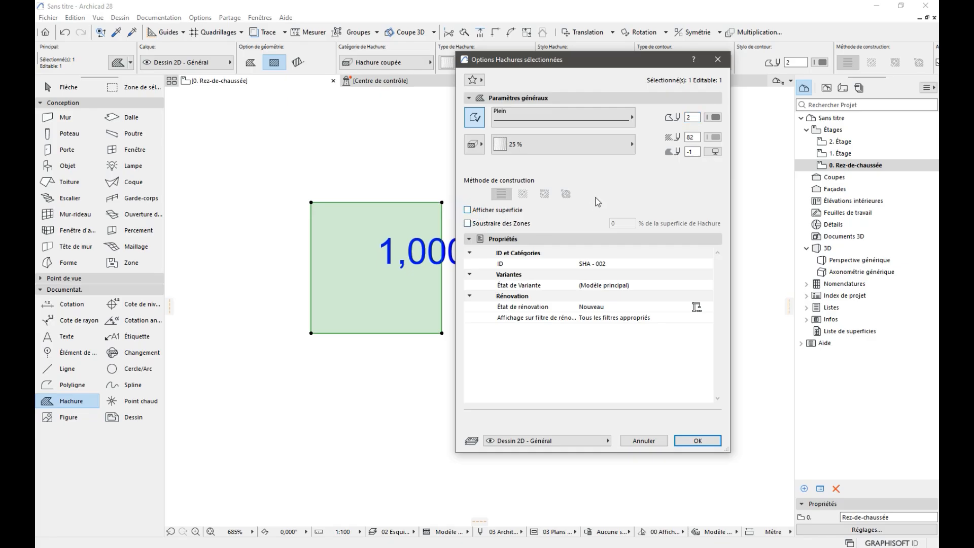
Set the square's fill type to Isolation rigide from the Isolation folder, apply the settings and deselect the fill
left_click(617, 145)
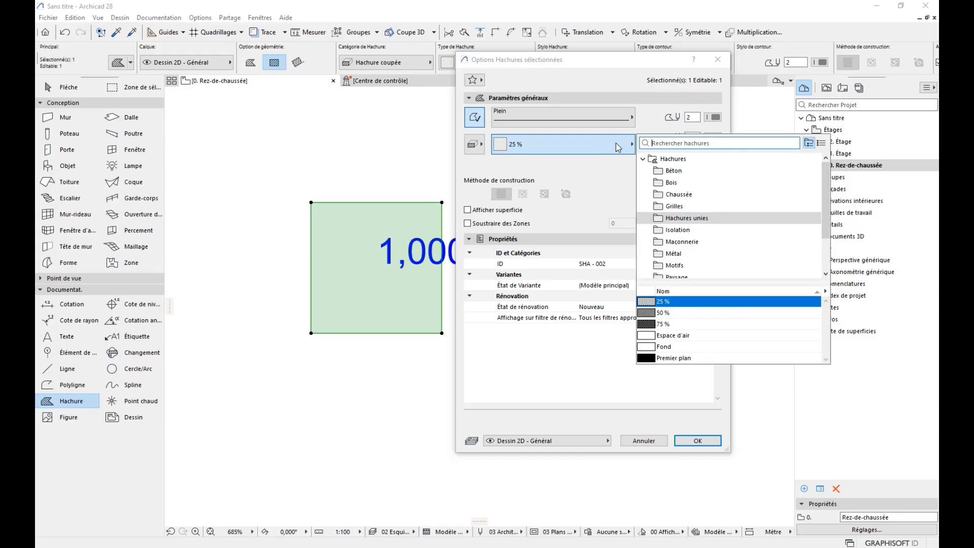
left_click(690, 234)
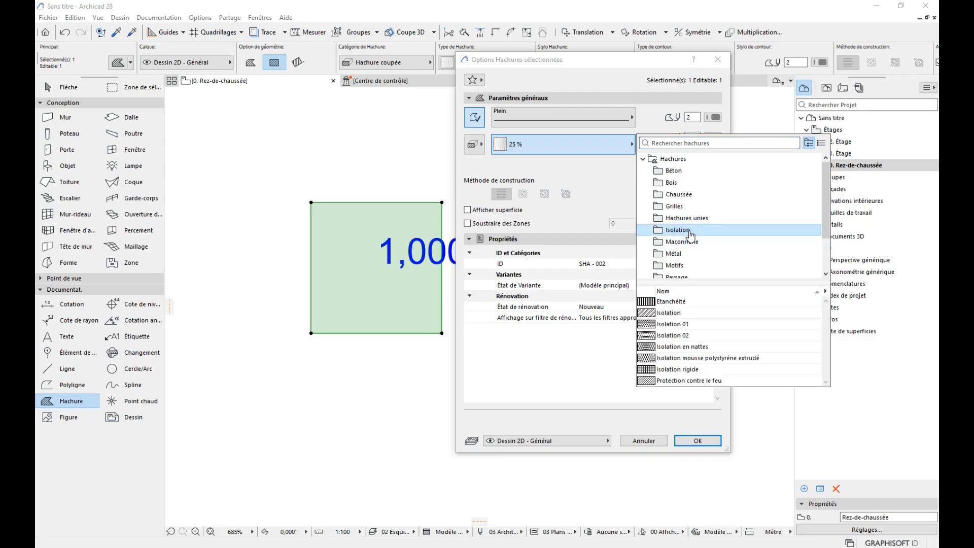
left_click(680, 314)
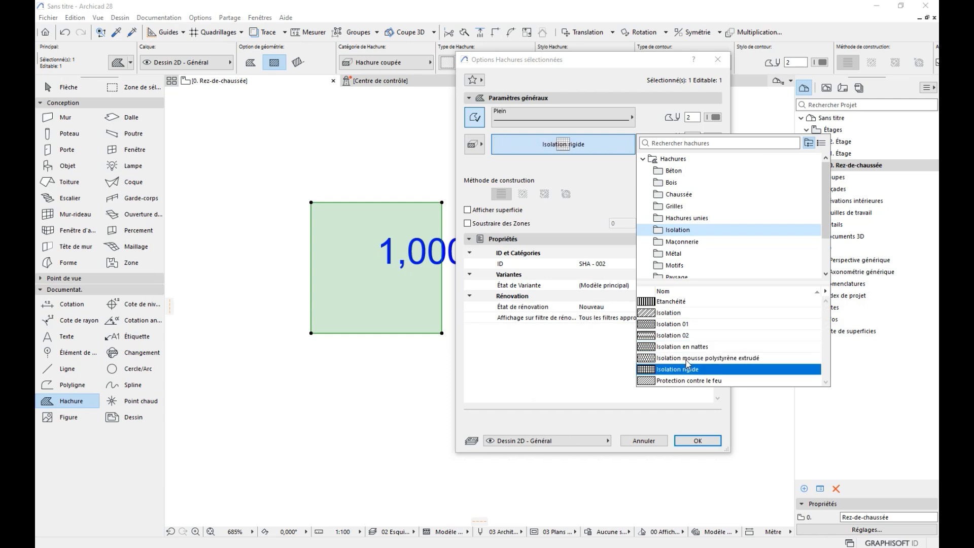
left_click(684, 374)
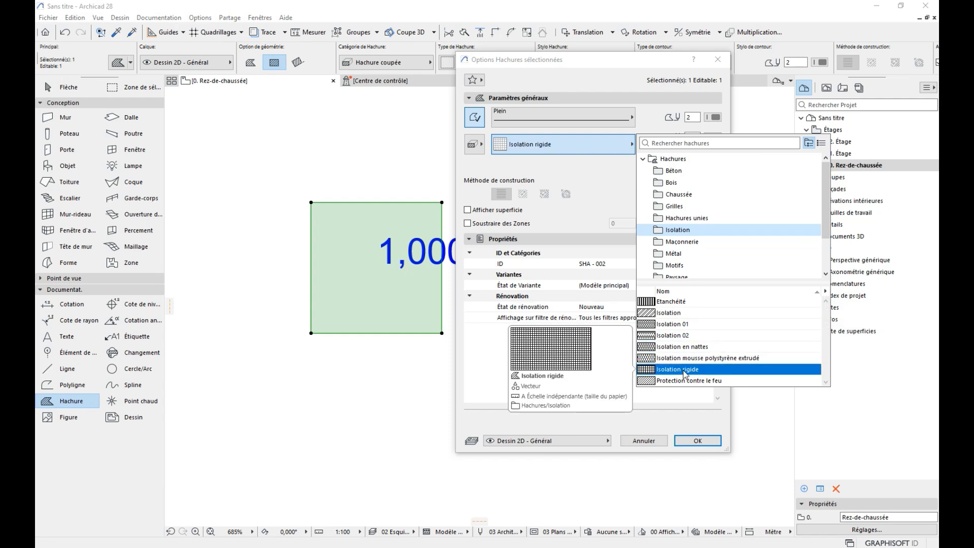
left_click(685, 374)
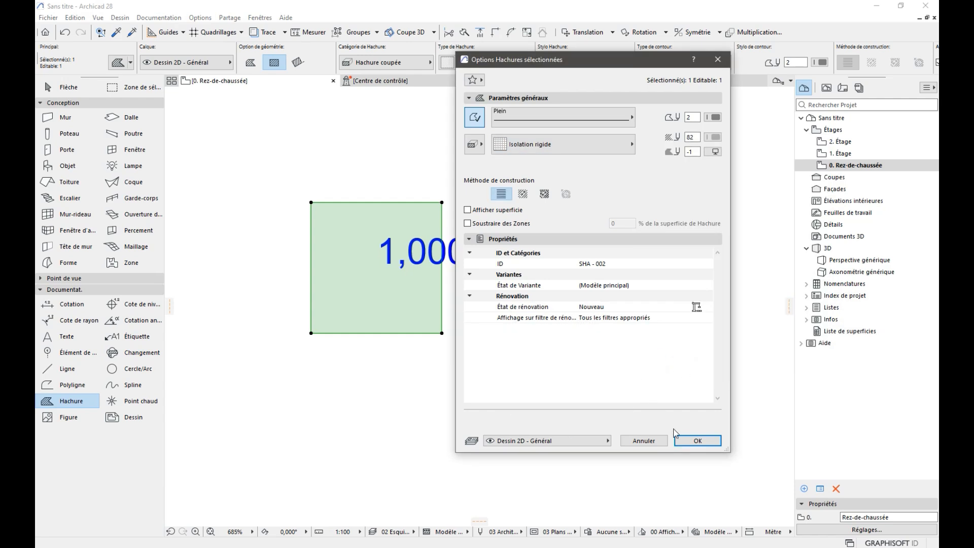
left_click(685, 441)
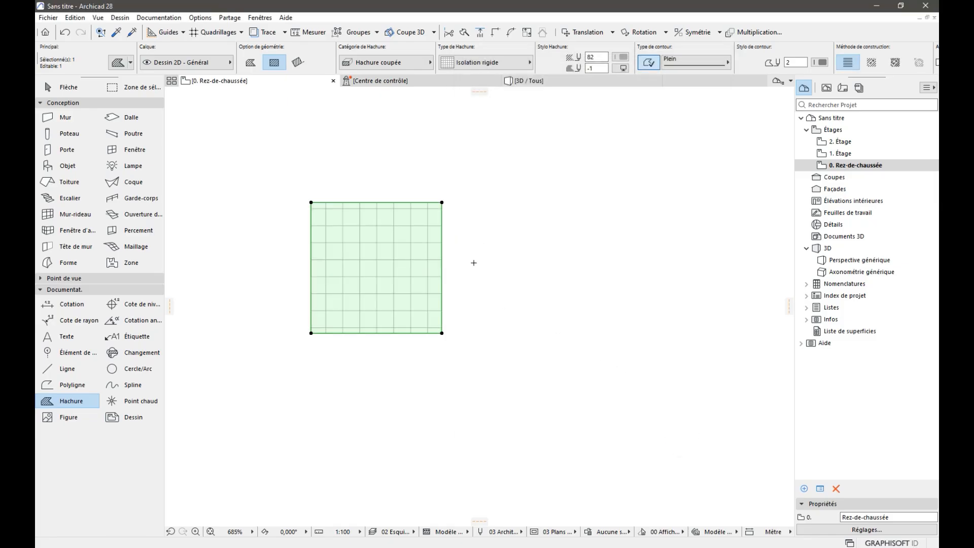
key("Escape")
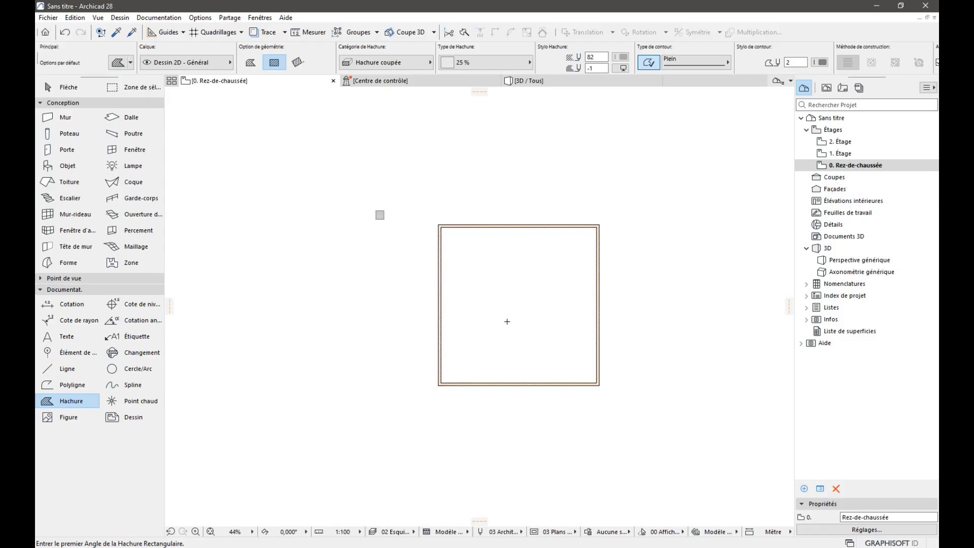
Draw a rectangular 25 % fill across the room between its upper-left and lower-right inner wall corners
middle_click(470, 250)
middle_click(470, 250)
scroll(511, 323, "up", 1)
middle_click_drag(557, 321, 542, 317)
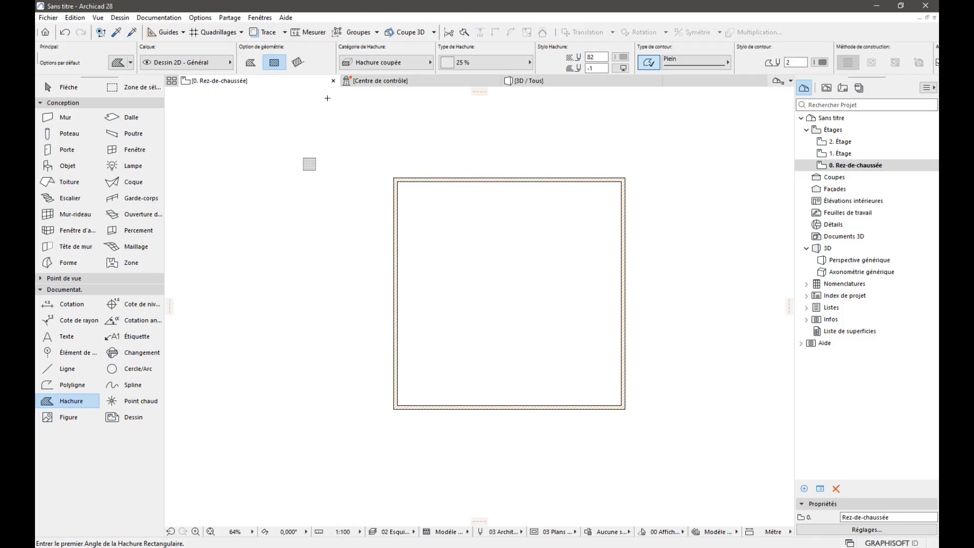
scroll(431, 167, "up", 5)
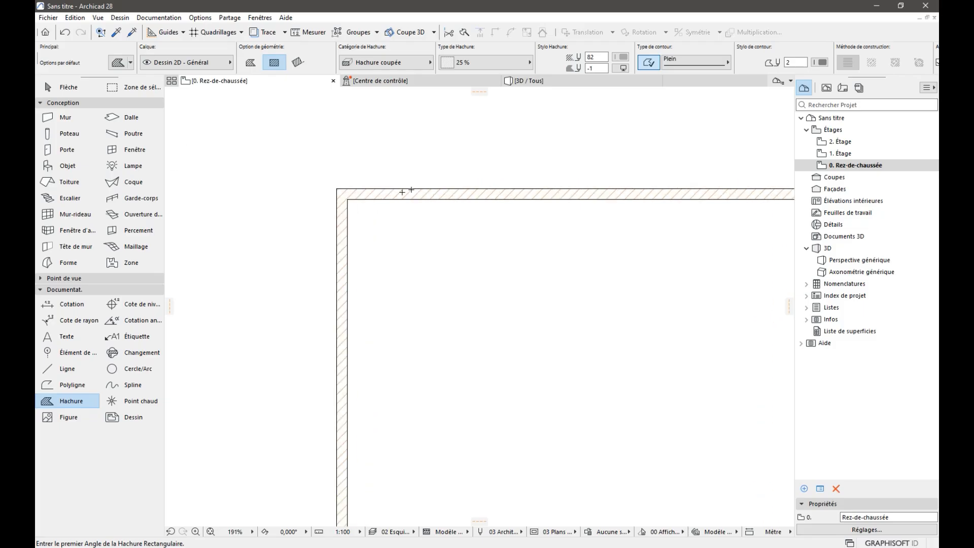
left_click(347, 197)
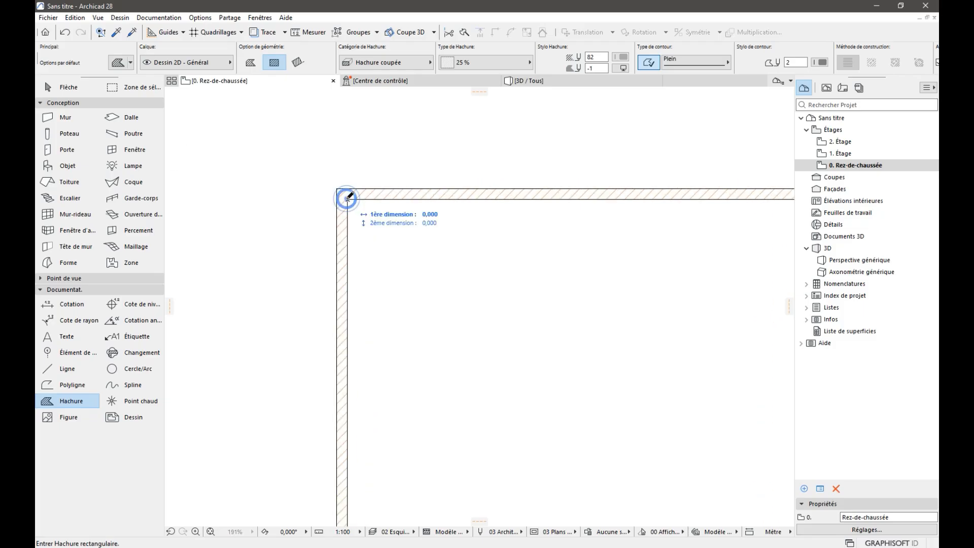
scroll(426, 231, "down", 6)
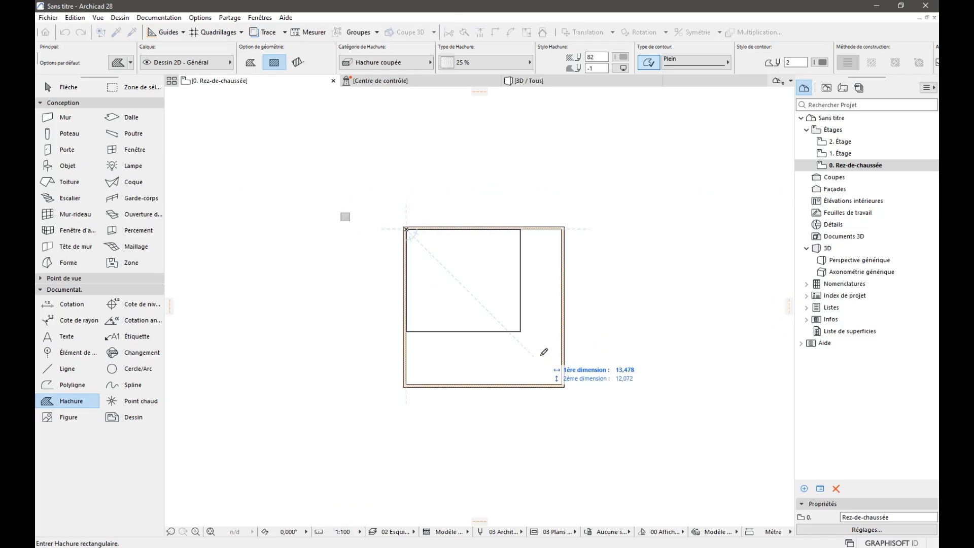
scroll(555, 371, "up", 5)
left_click(581, 404)
Place the room fill's area text near the room's centre, and remove the fill
scroll(539, 361, "down", 5)
scroll(499, 320, "up", 1)
left_click(493, 314)
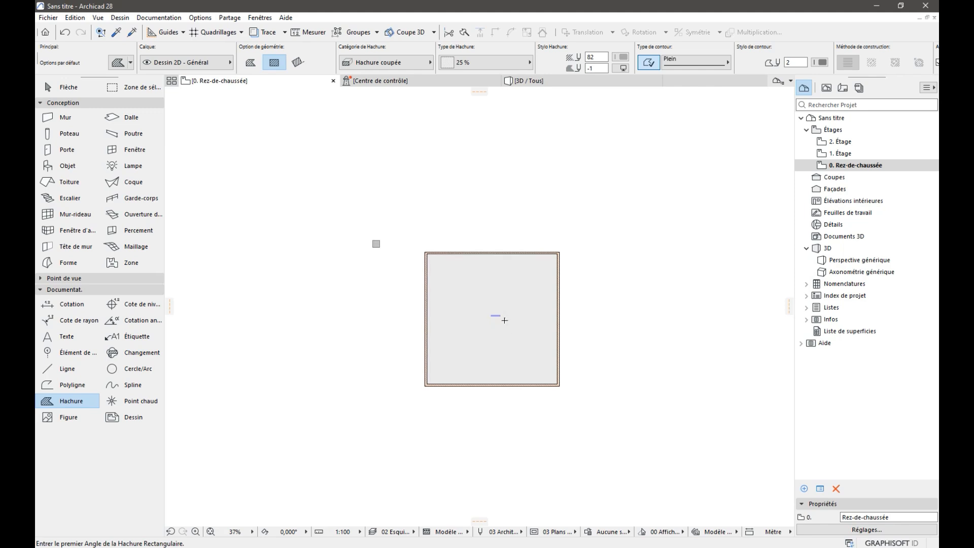
scroll(472, 319, "up", 5)
scroll(470, 318, "up", 1)
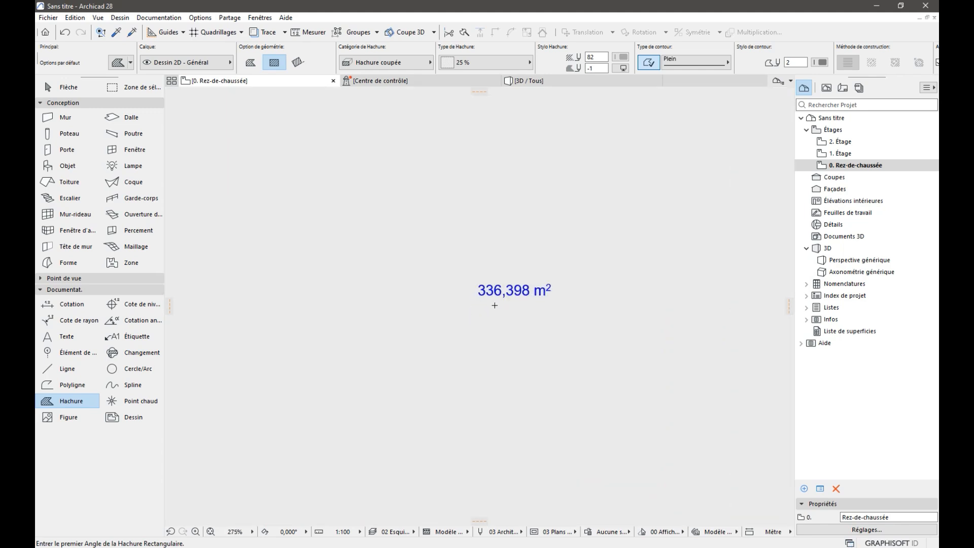
scroll(497, 303, "up", 2)
scroll(498, 301, "down", 9)
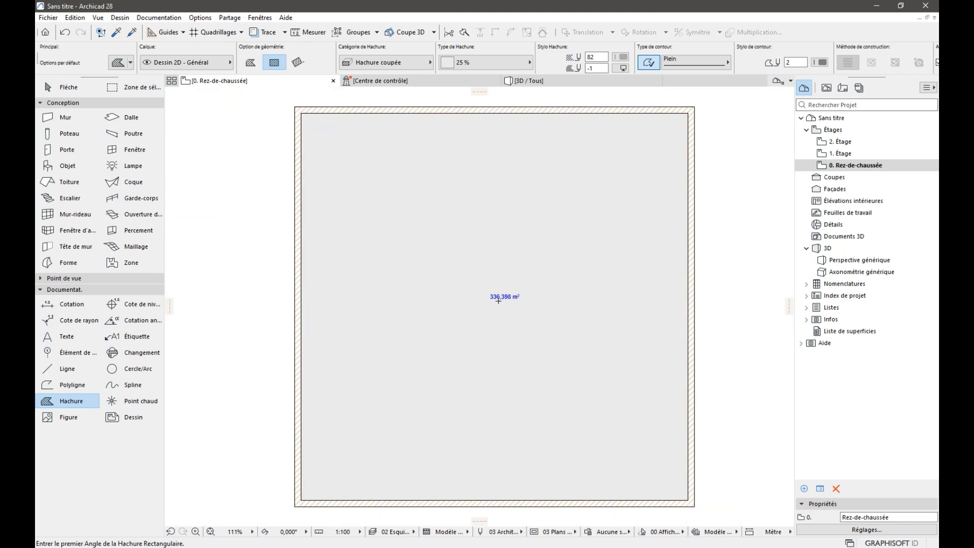
left_click(503, 321)
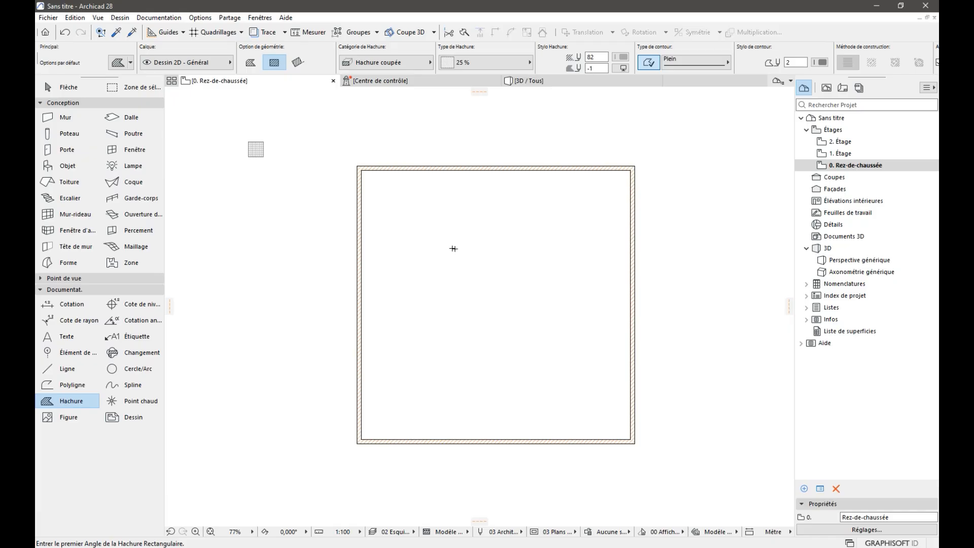
Fill the room's interior with the 25 % fill using the Magic Wand and place its area text at the centre
key("space")
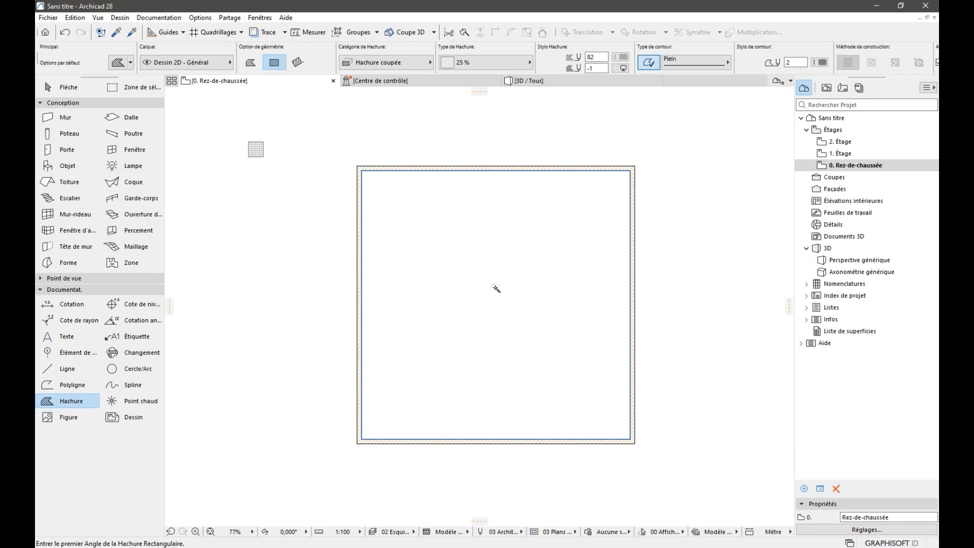
left_click(495, 288)
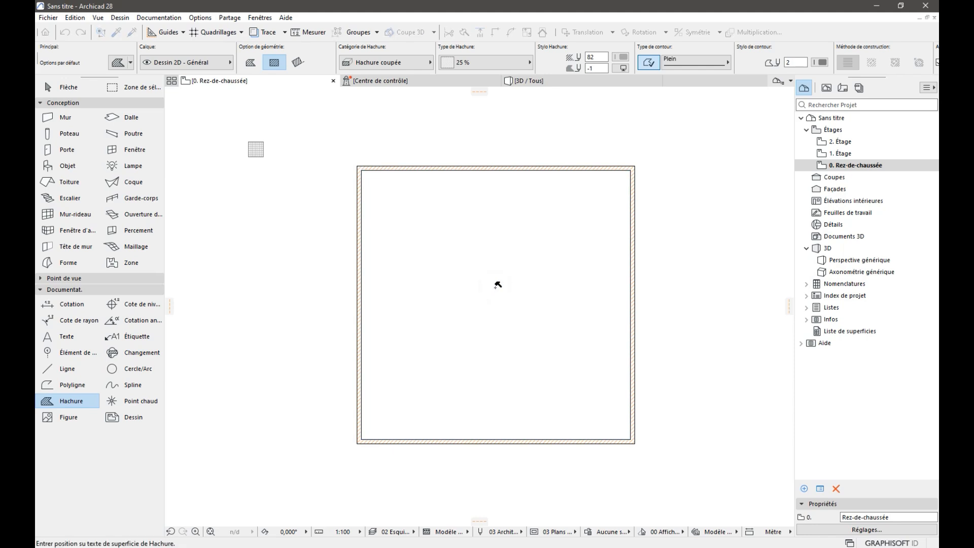
left_click(495, 287)
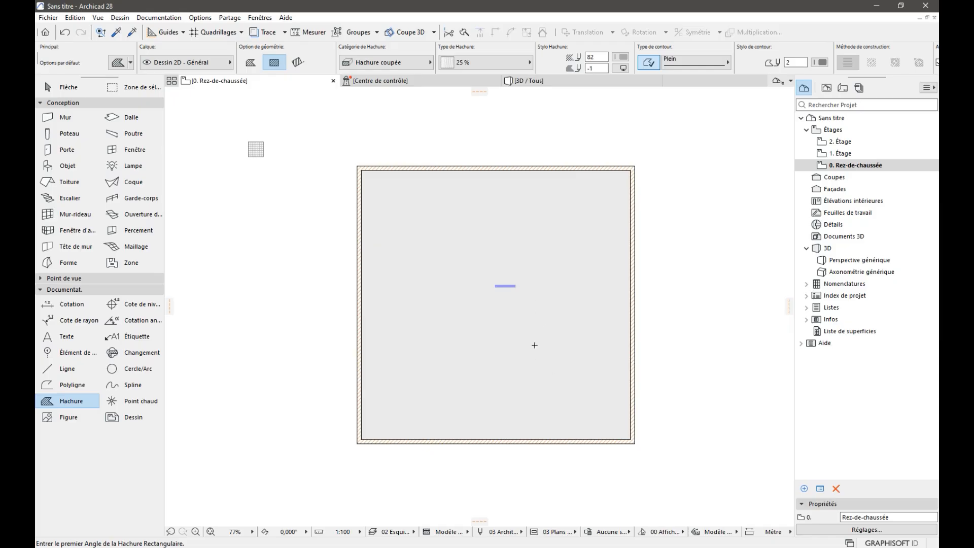
Pick up the parameters of the small Isolation rigide fill as the Hachure tool's current settings
key("shift")
left_click(116, 34)
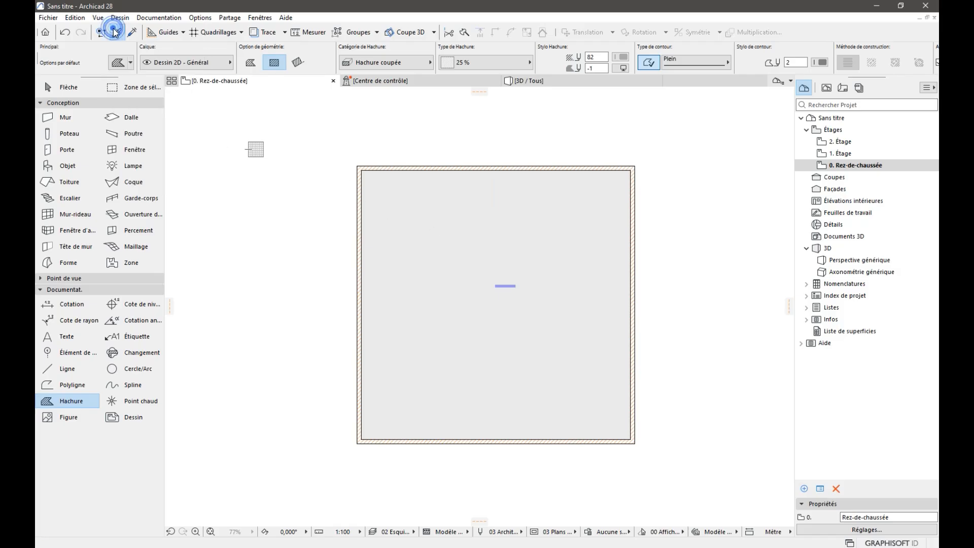
left_click(254, 148)
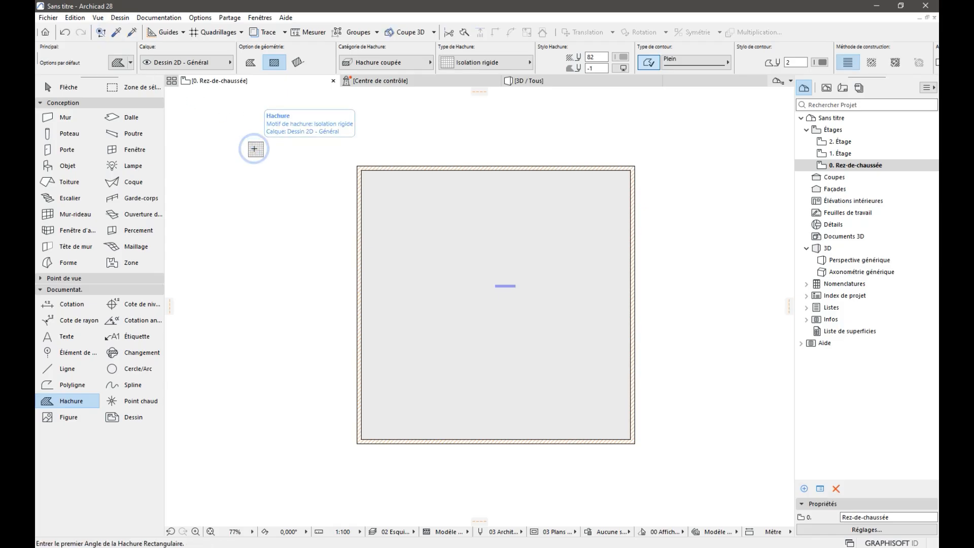
Transfer the picked-up Isolation rigide settings to the 25 % fill inside the room
left_click(132, 32)
left_click(389, 220, "ctrl+alt")
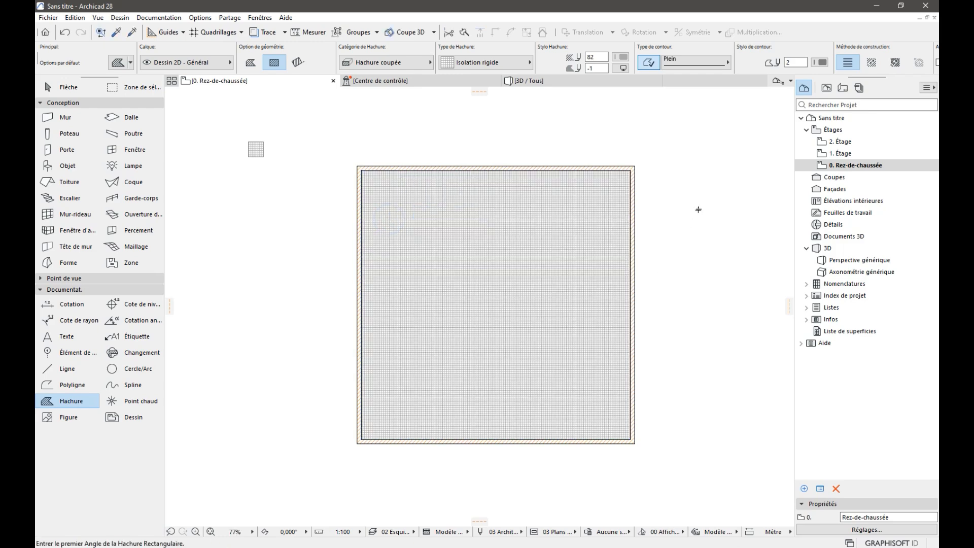
scroll(506, 224, "up", 5)
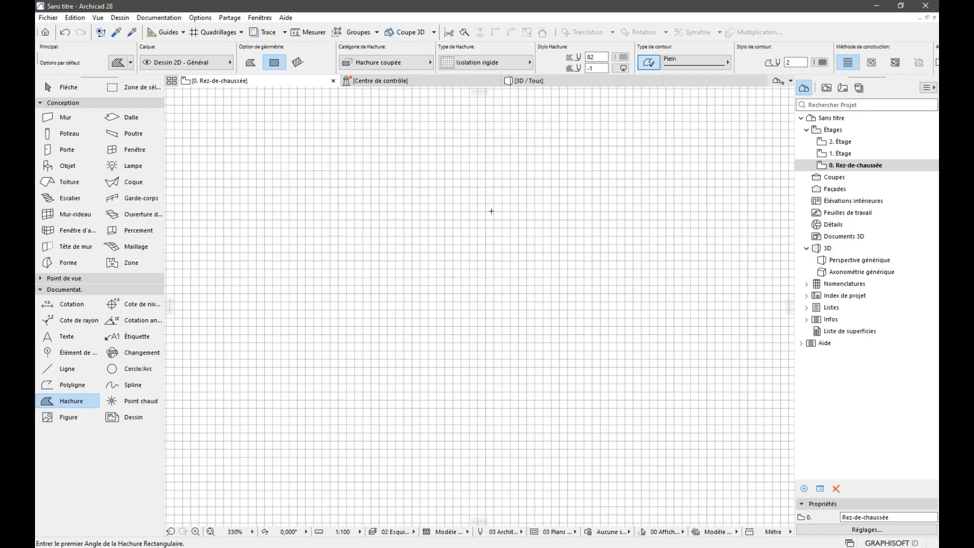
scroll(492, 211, "down", 5)
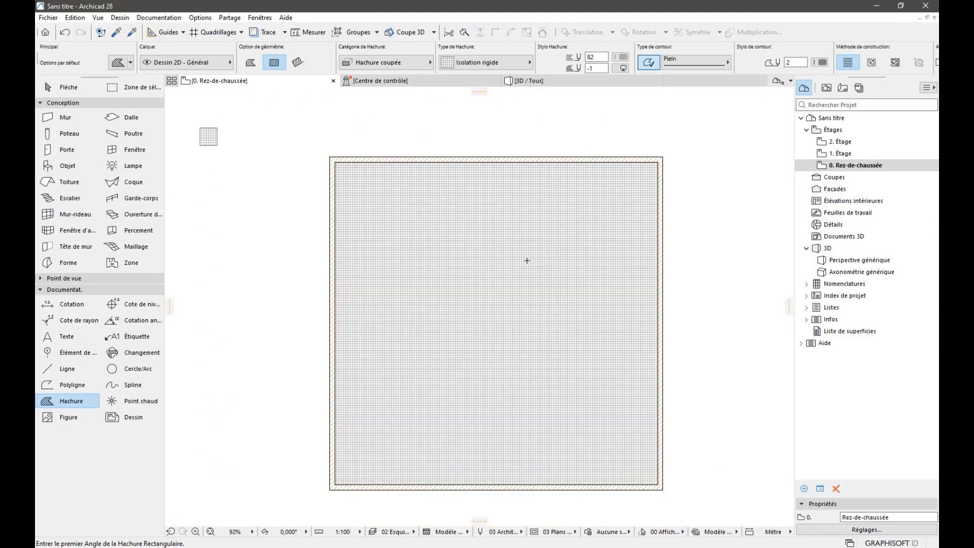
key("Escape")
Examine in the generic 3D perspective, from several angles, whether the room's fill is shown, and return to the Rez-de-chaussée plan
left_click(506, 238)
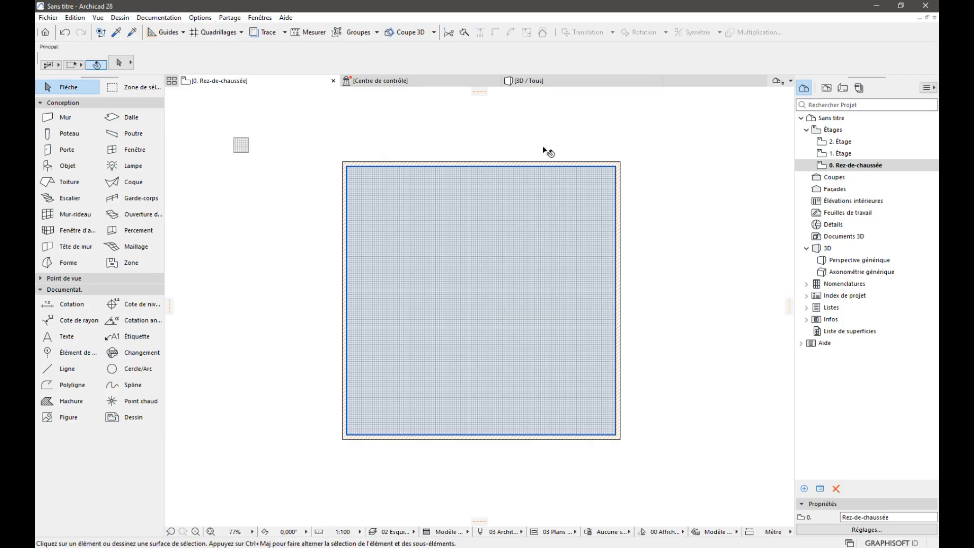
left_click(561, 84)
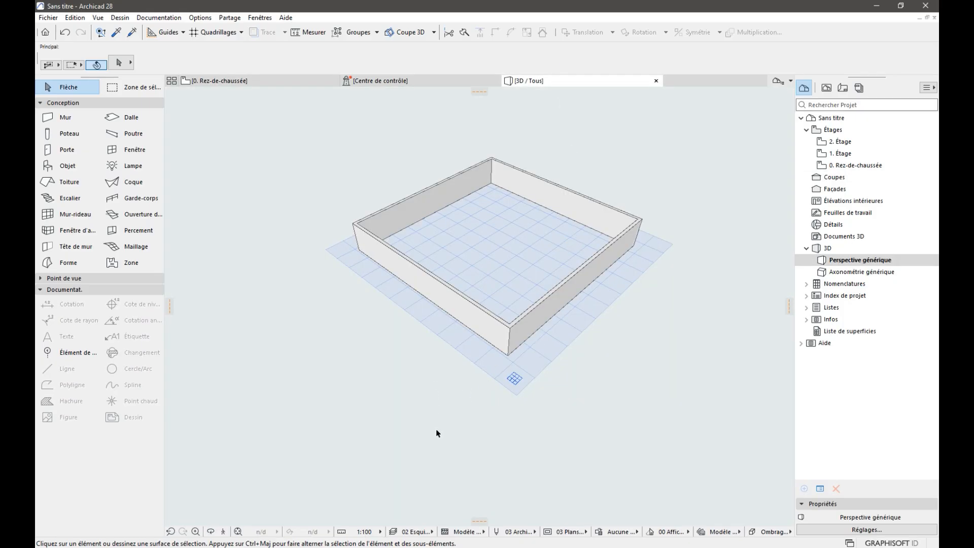
left_click(210, 531)
left_click_drag(549, 394, 524, 408)
scroll(526, 260, "up", 3)
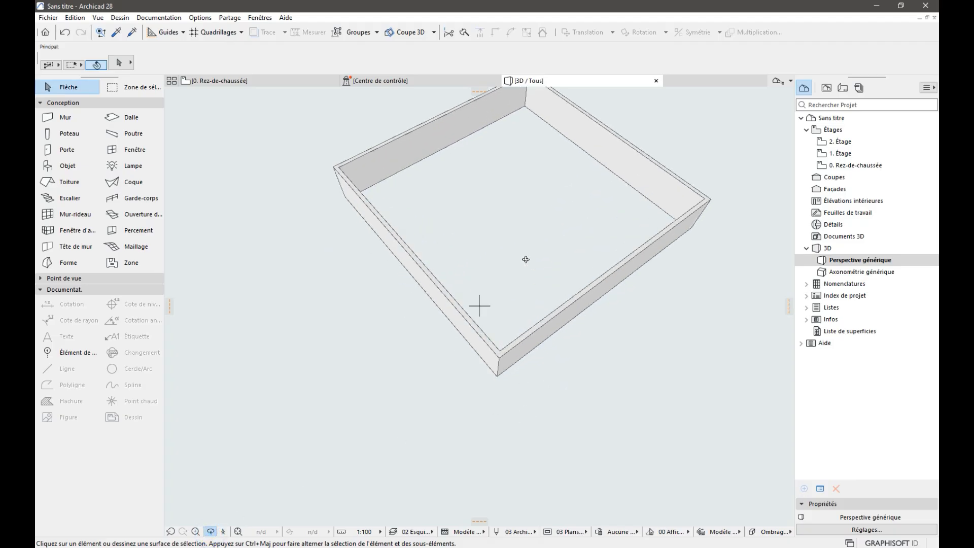
key("Escape")
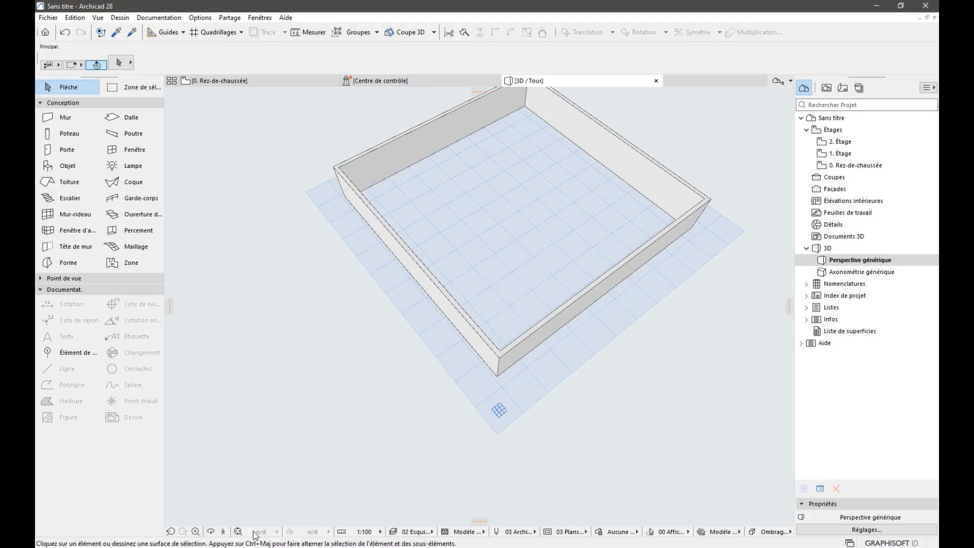
left_click(211, 531)
left_click_drag(455, 393, 478, 302)
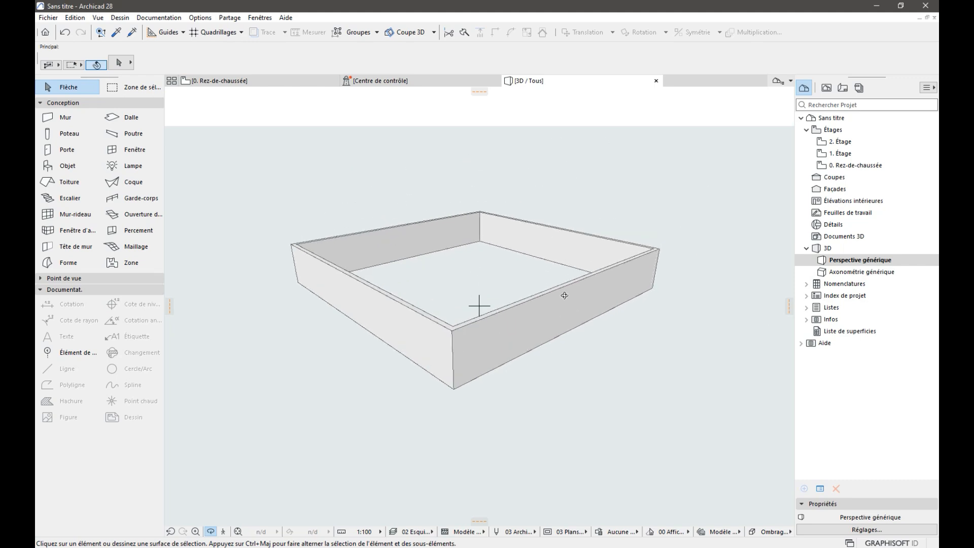
key("Escape")
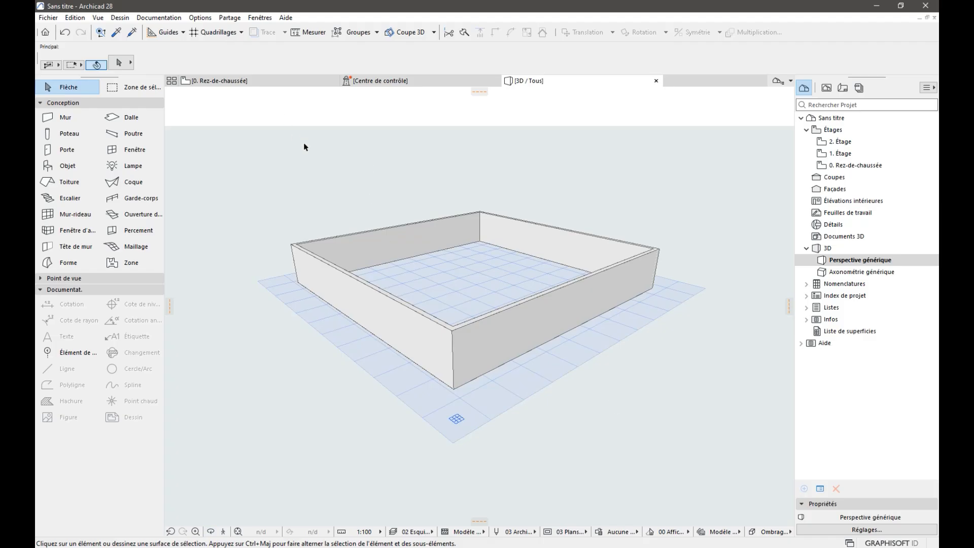
left_click(234, 81)
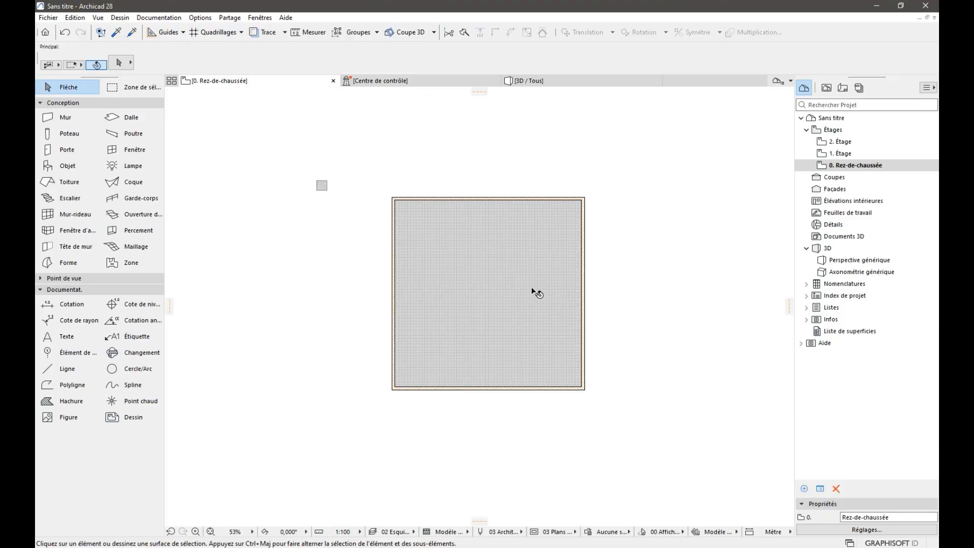
scroll(470, 268, "up", 3)
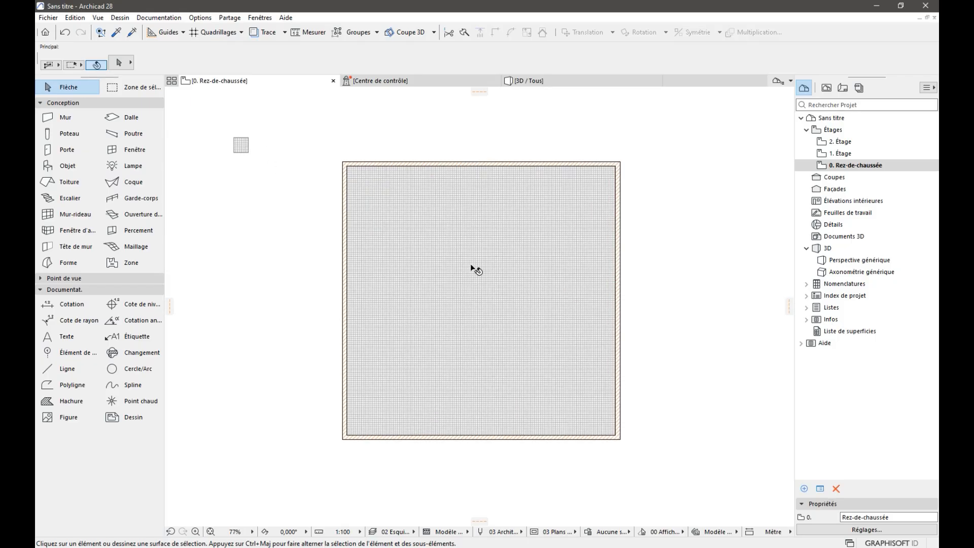